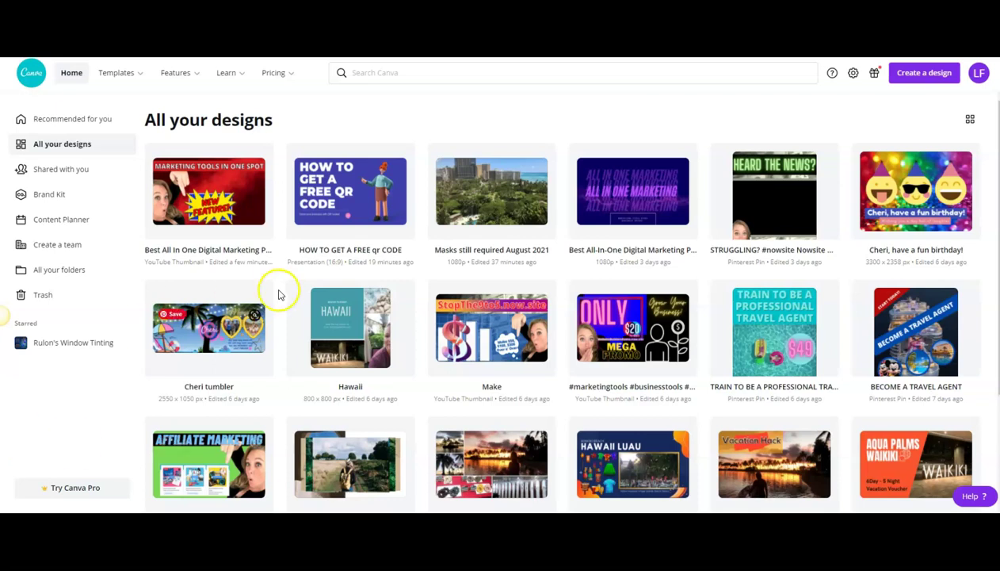
# Browse the Canva home page and preview the Templates and Features menus.
pyautogui.scroll(-3, 284, 296)
pyautogui.scroll(-10, 287, 308)
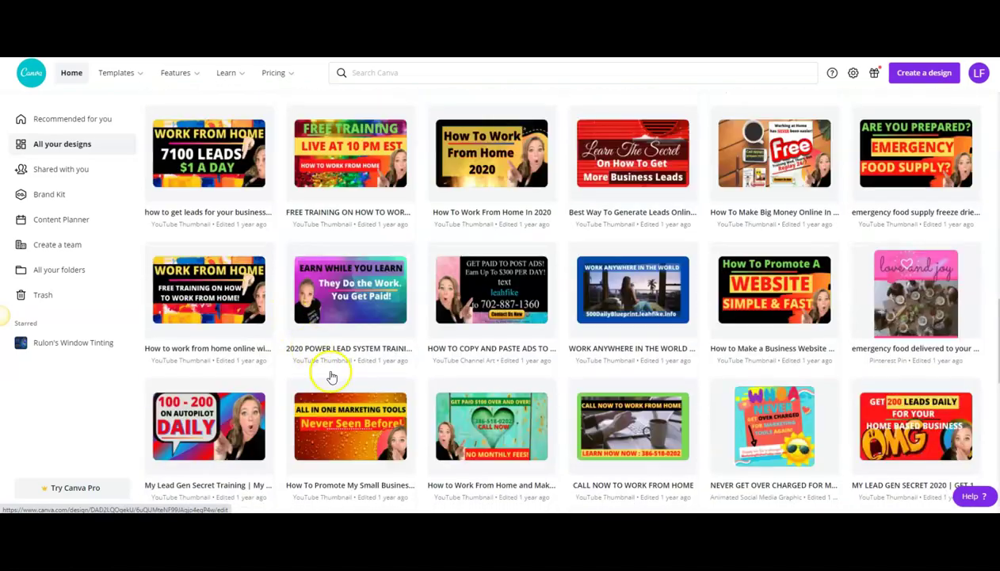
pyautogui.scroll(-6, 330, 374)
pyautogui.scroll(10, 331, 376)
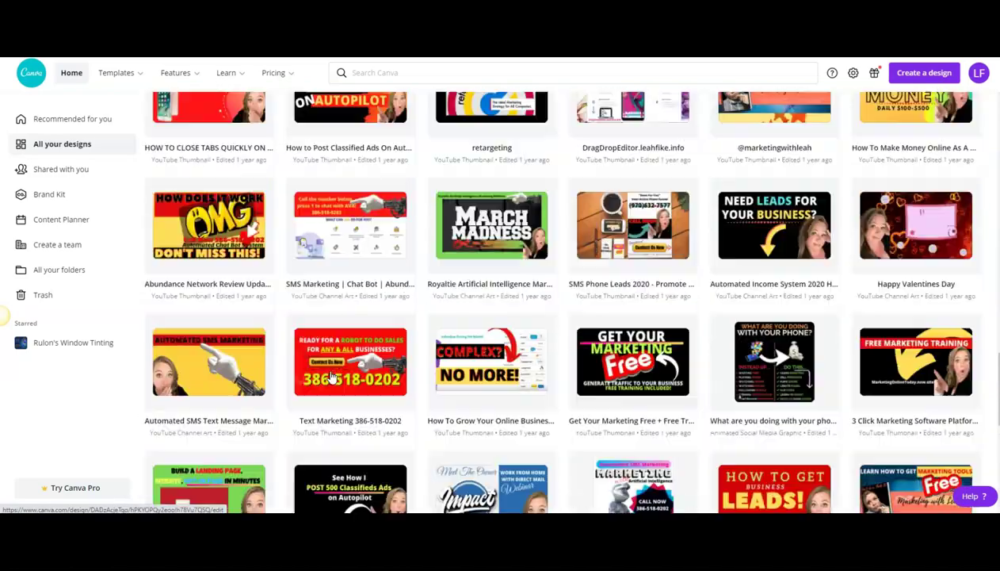
pyautogui.scroll(10, 331, 376)
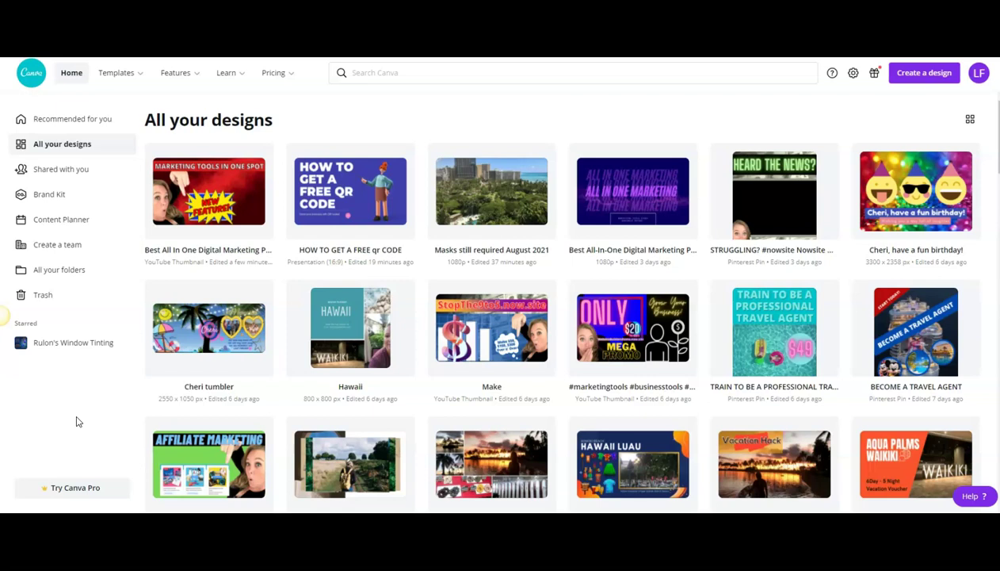
pyautogui.click(118, 73)
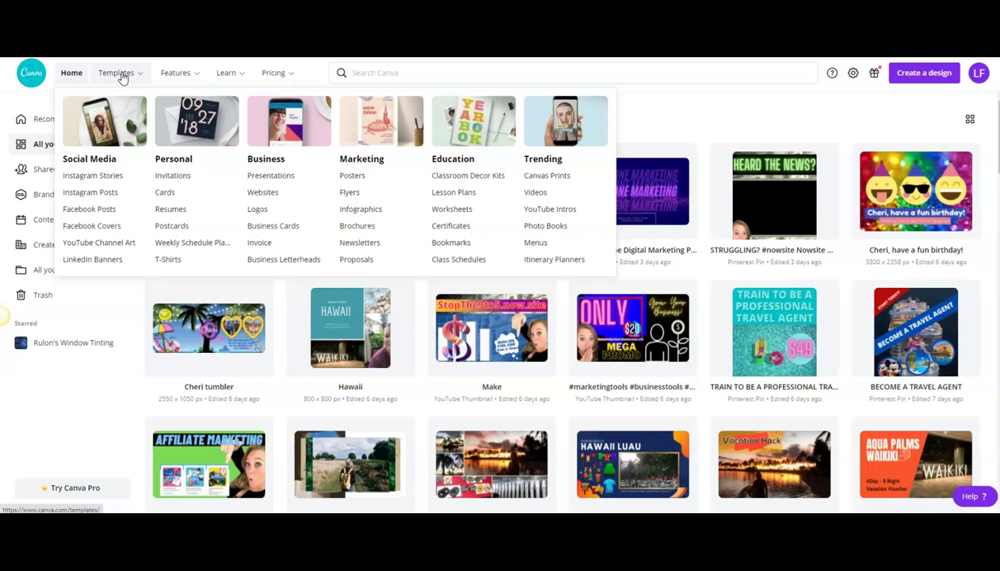
pyautogui.click(179, 73)
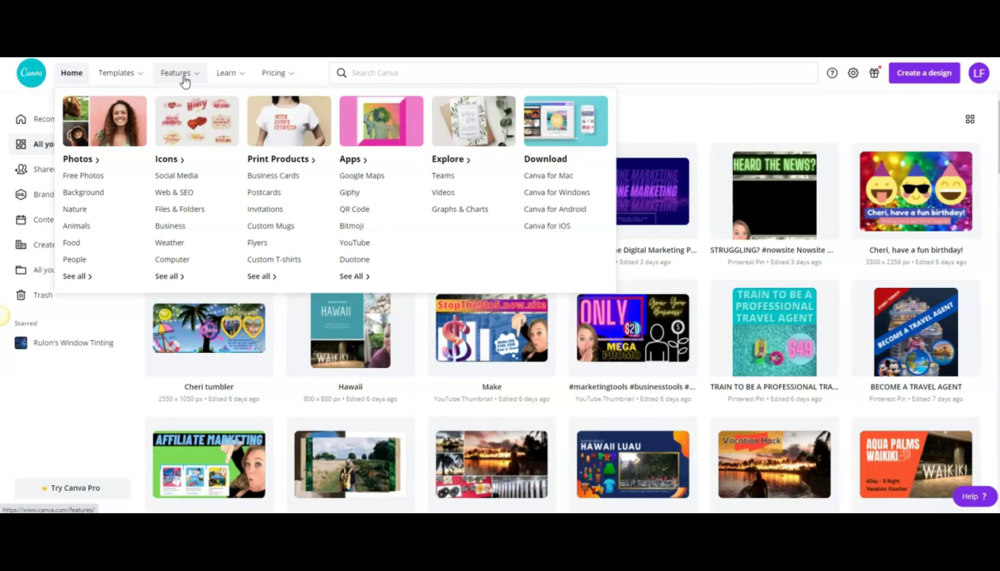
# Preview the Learn and Pricing menus, then open the HOW TO GET A FREE qr CODE design.
pyautogui.click(227, 76)
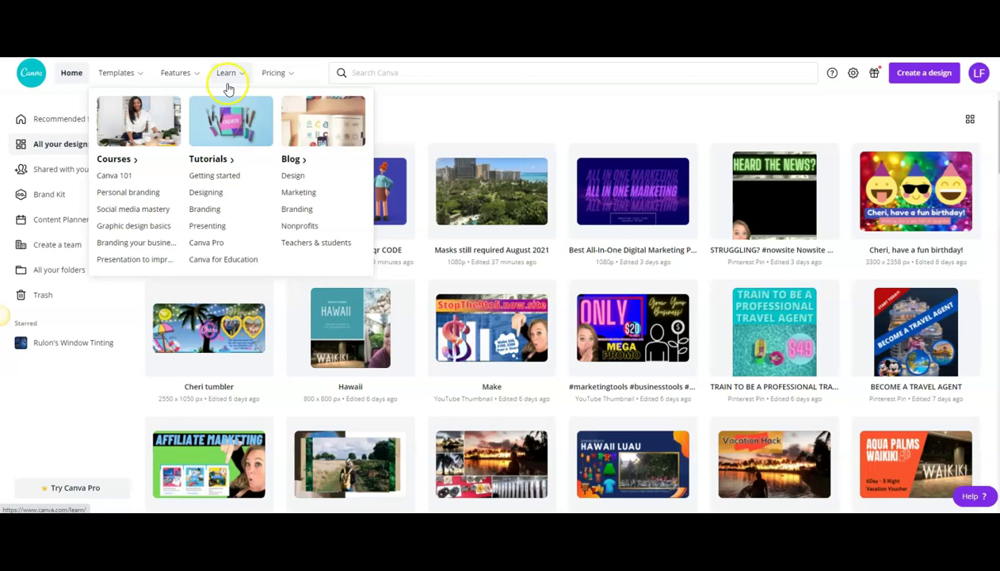
pyautogui.moveTo(275, 72)
pyautogui.click(443, 123)
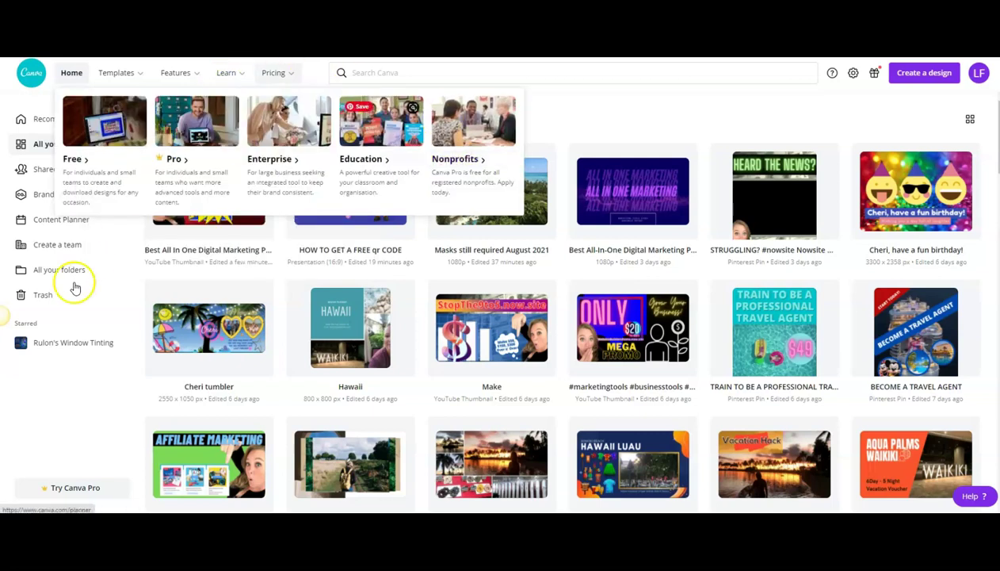
pyautogui.click(60, 417)
pyautogui.click(62, 422)
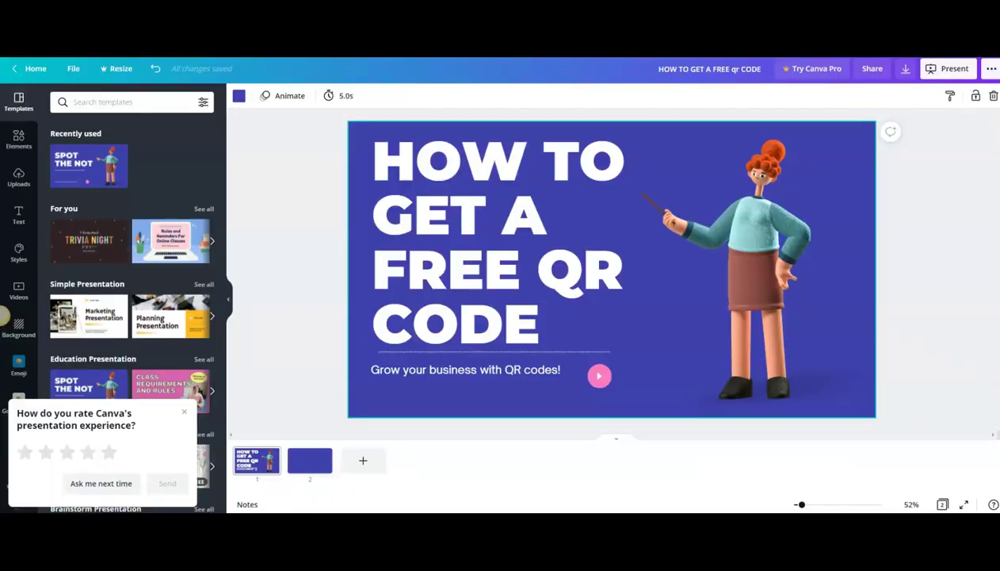
# Close the rating popup and switch to blank page 2, dismissing its page options menu.
pyautogui.click(184, 411)
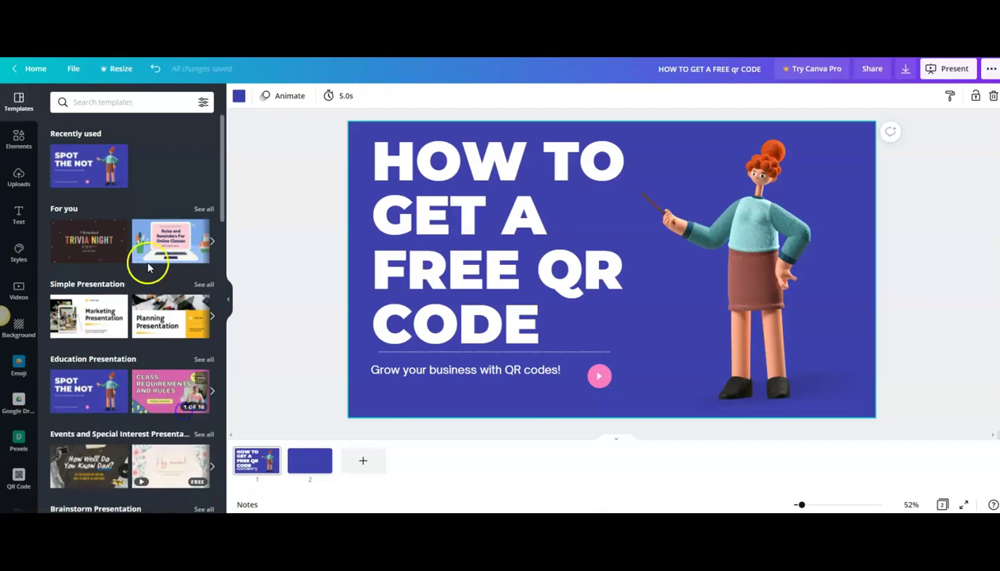
pyautogui.click(323, 457)
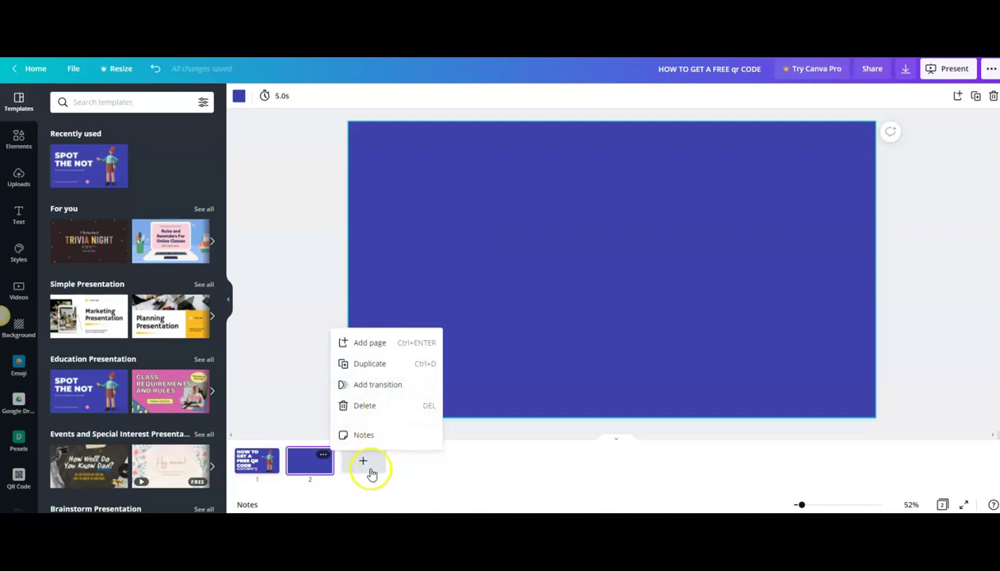
pyautogui.click(444, 469)
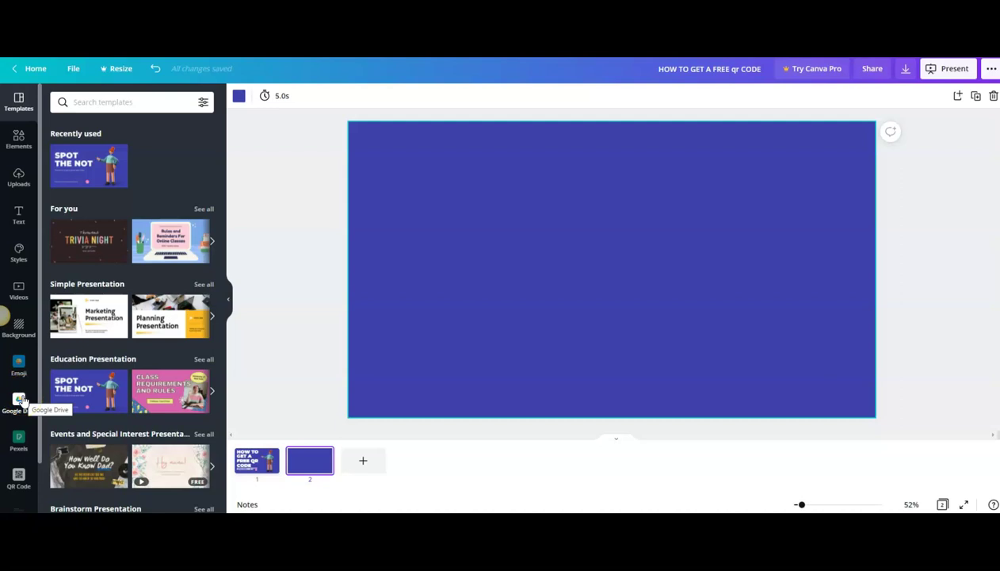
pyautogui.scroll(-2, 30, 404)
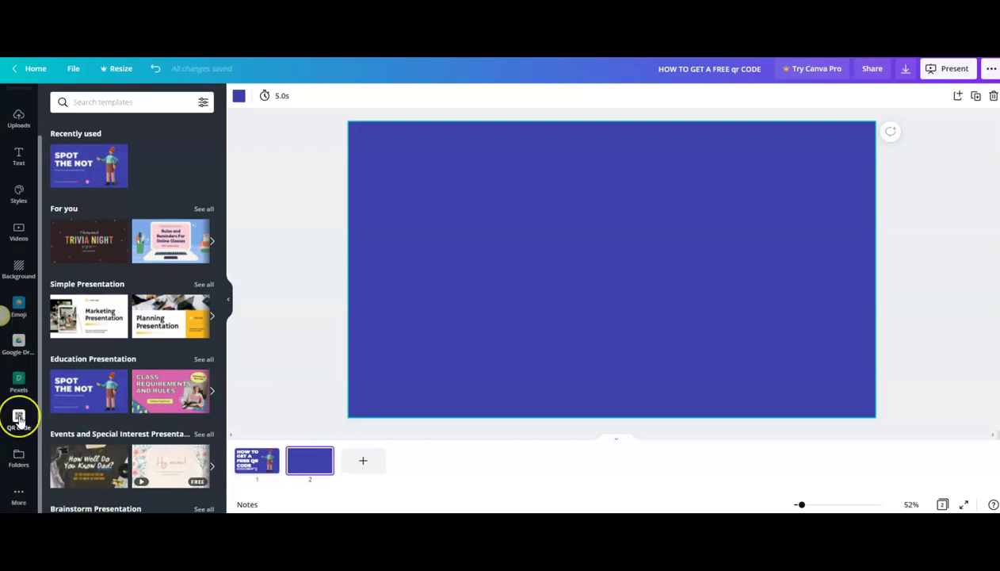
pyautogui.click(18, 418)
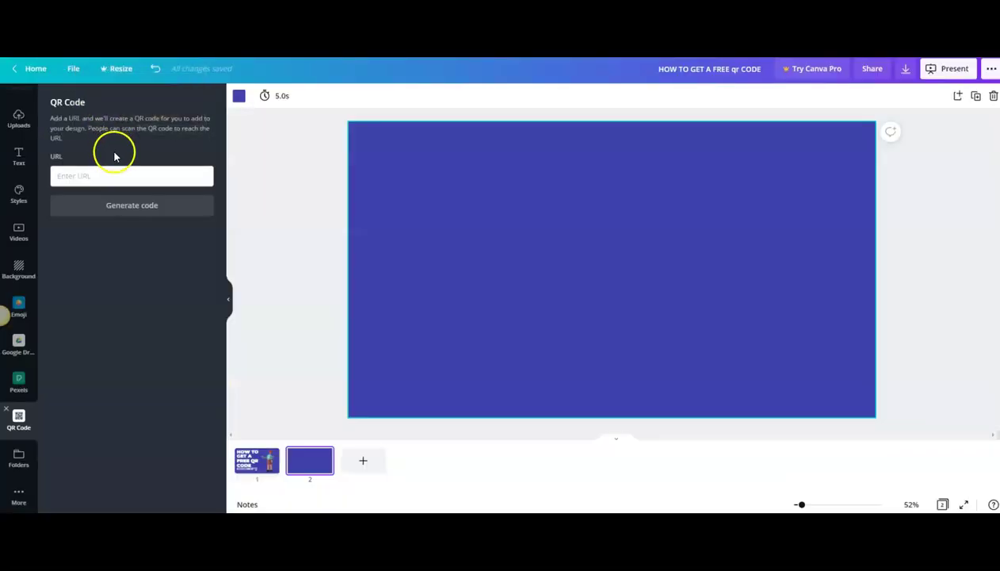
pyautogui.click(115, 174)
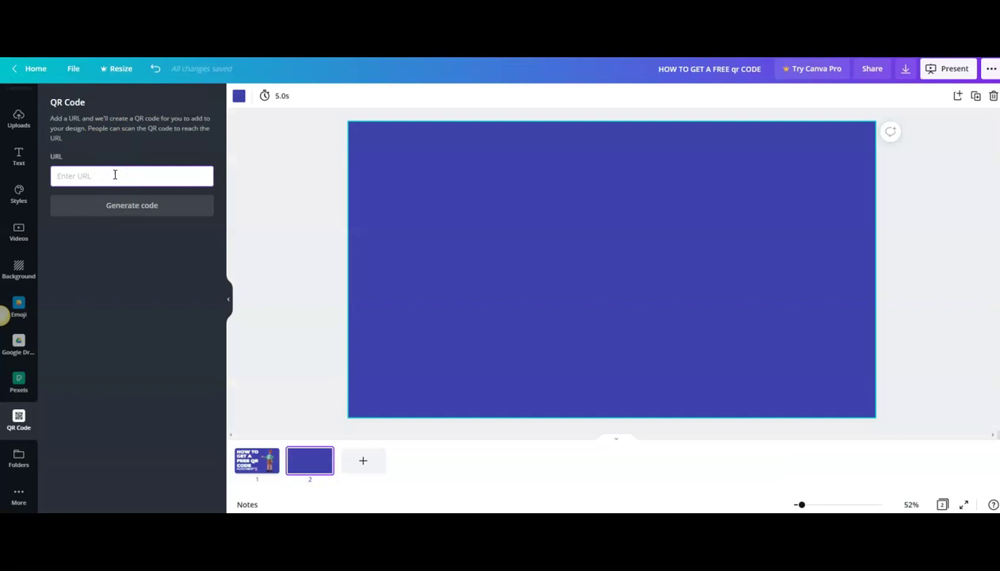
pyautogui.write('https://postcardmoney.now.site/home')
pyautogui.click(136, 210)
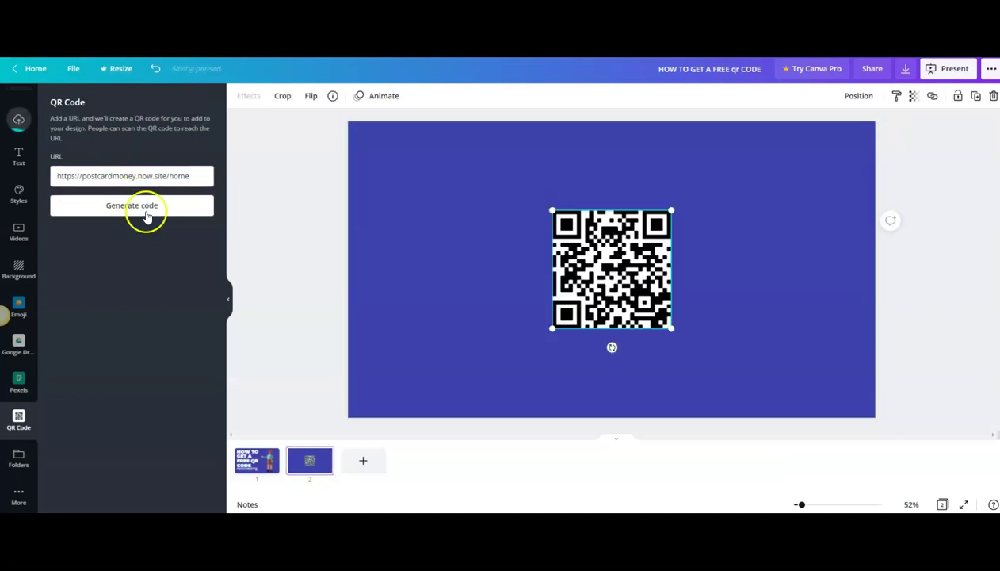
pyautogui.moveTo(579, 268); pyautogui.dragTo(794, 347)
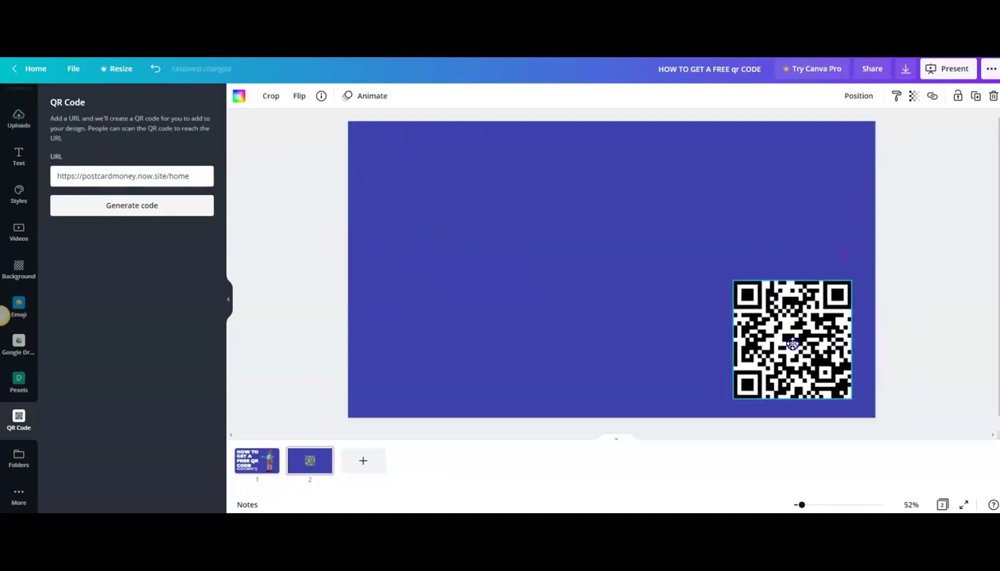
pyautogui.click(932, 249)
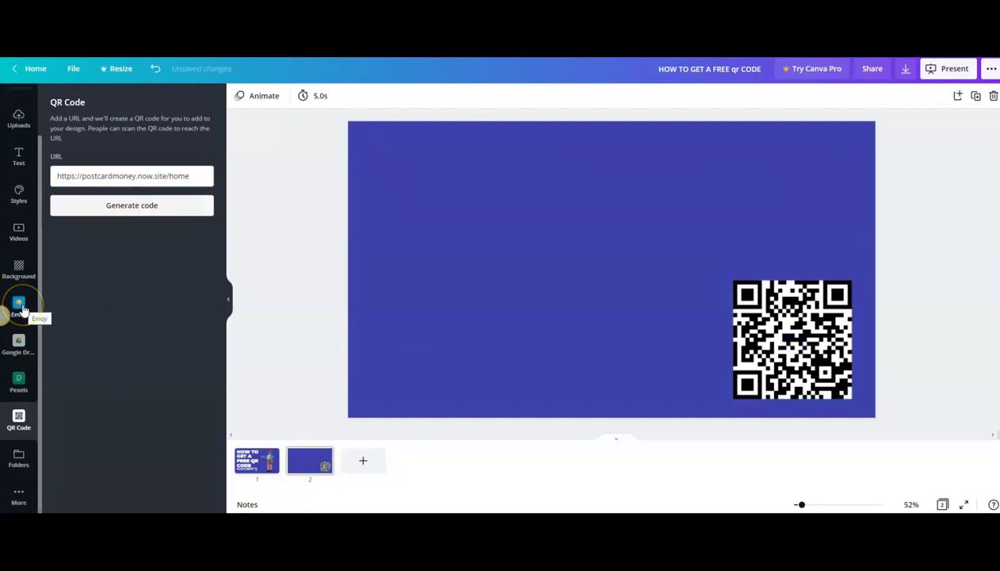
# Add the pink GLOW text style and replace its wording with 'SACAN MY QR CODE TO GET STARTED'.
pyautogui.click(19, 157)
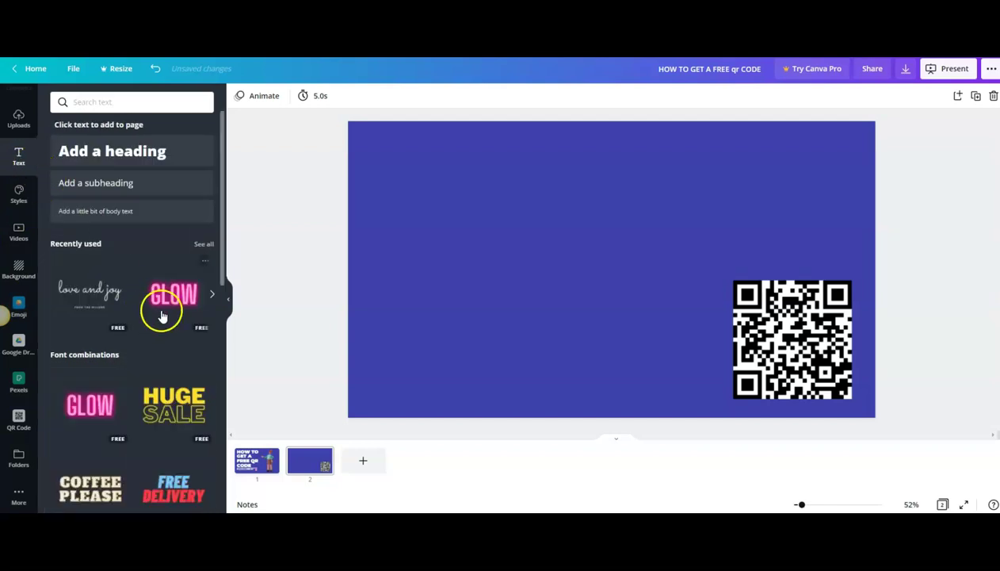
pyautogui.click(173, 294)
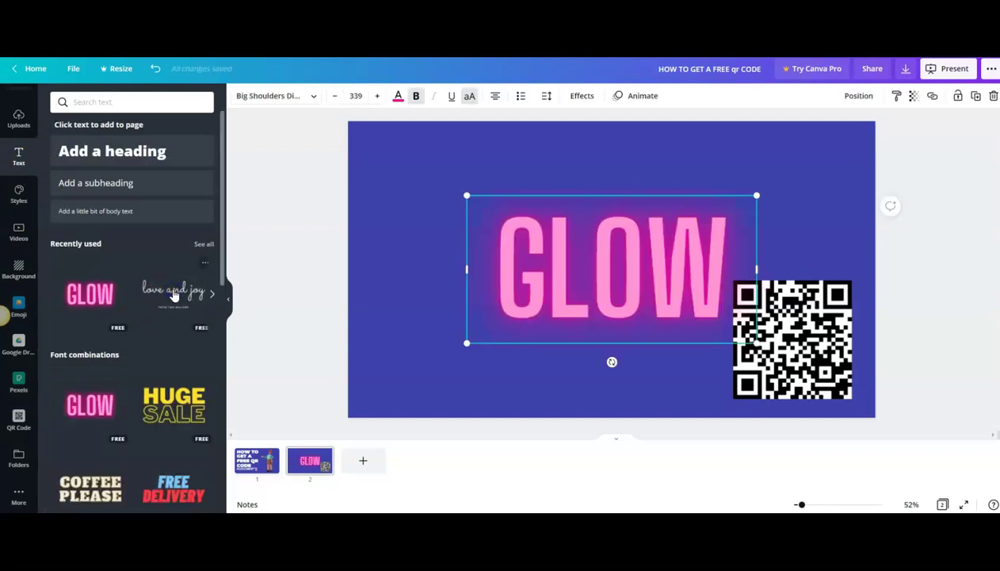
pyautogui.doubleClick(610, 238)
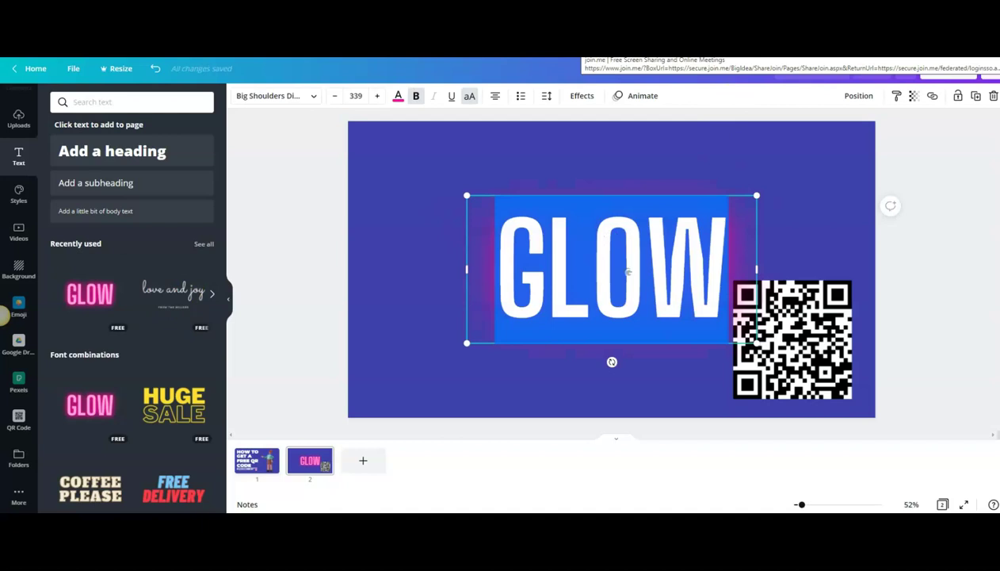
pyautogui.write('SACA')
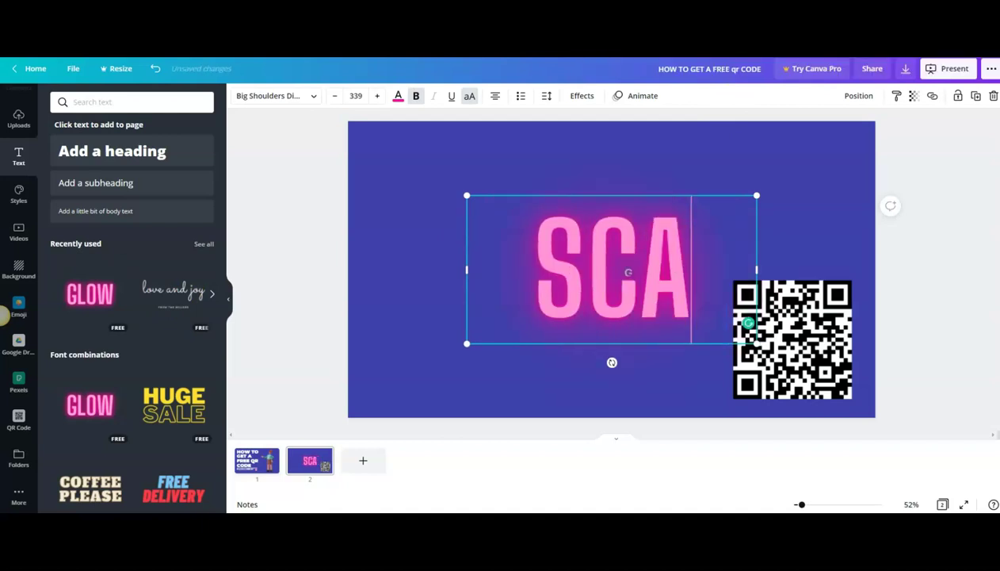
pyautogui.write('N MY Q')
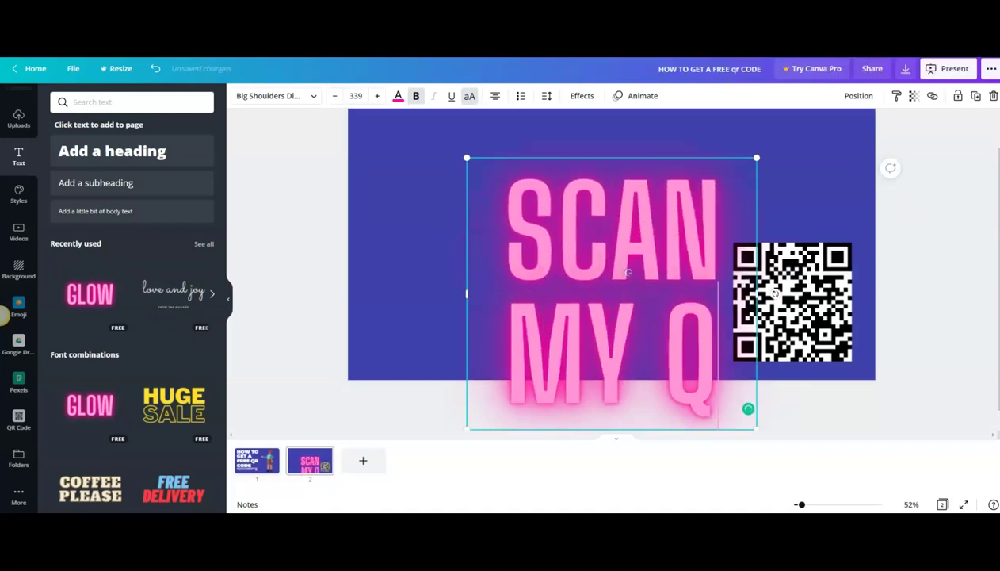
pyautogui.write('R CODE')
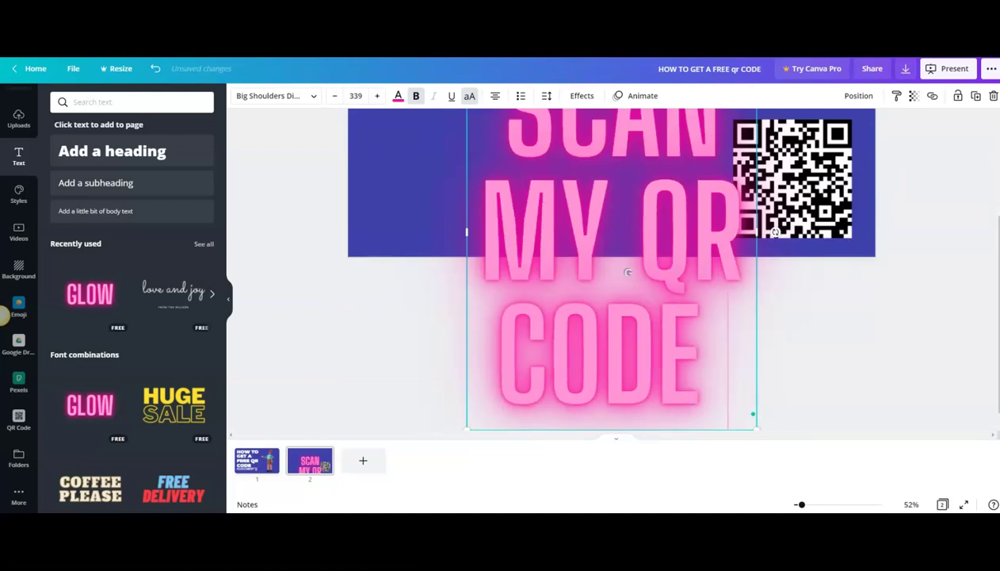
pyautogui.write(' TO GET STARTED')
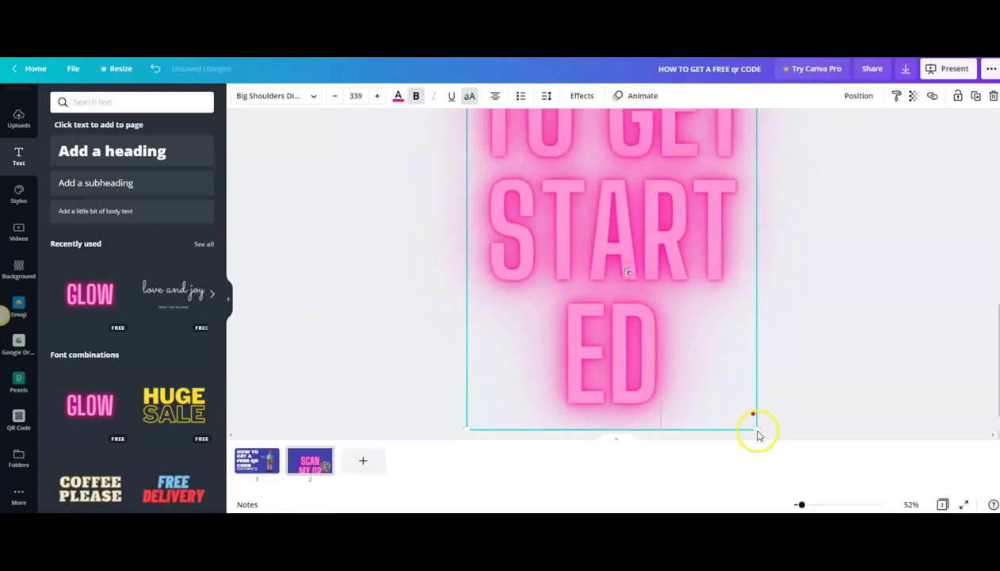
# Shrink the caption to font size 31.2, widen it to one line, and place it above the QR code.
pyautogui.moveTo(757, 425); pyautogui.dragTo(748, 412)
pyautogui.moveTo(640, 255); pyautogui.dragTo(584, 230)
pyautogui.moveTo(500, 230); pyautogui.dragTo(743, 218)
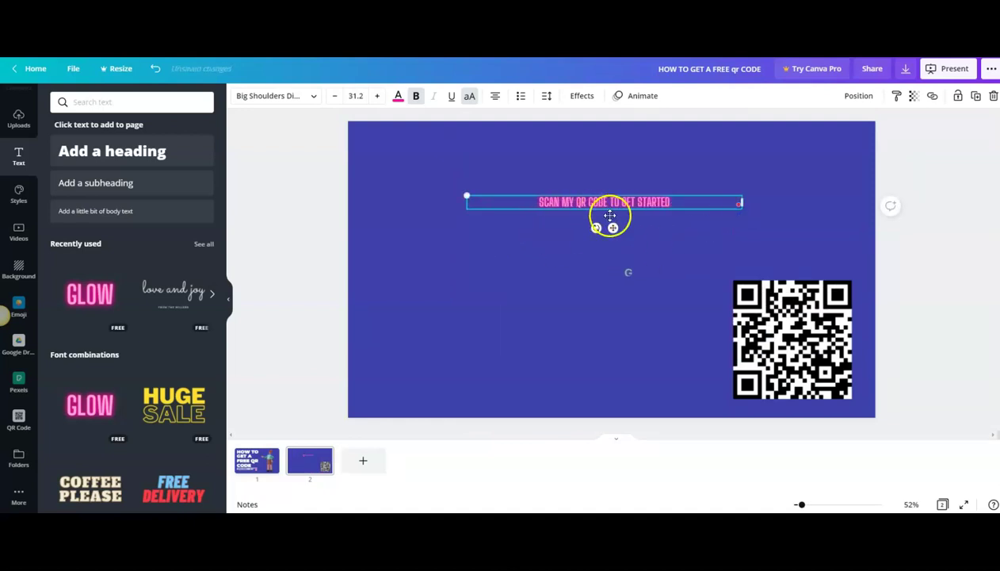
pyautogui.moveTo(612, 227); pyautogui.dragTo(799, 291)
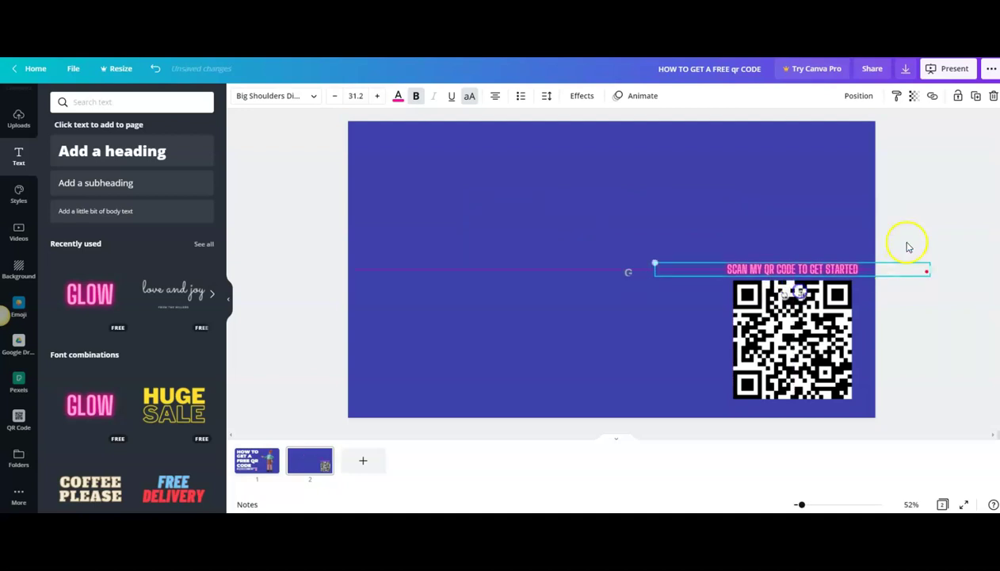
pyautogui.click(927, 198)
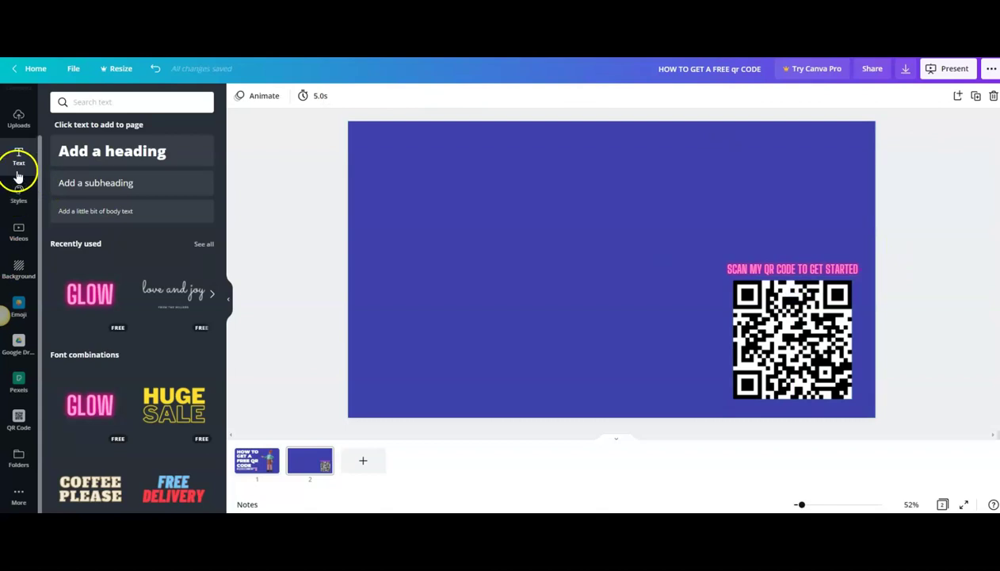
# Add the green-circles video to the slide and shrink it toward the bottom-right corner.
pyautogui.click(19, 231)
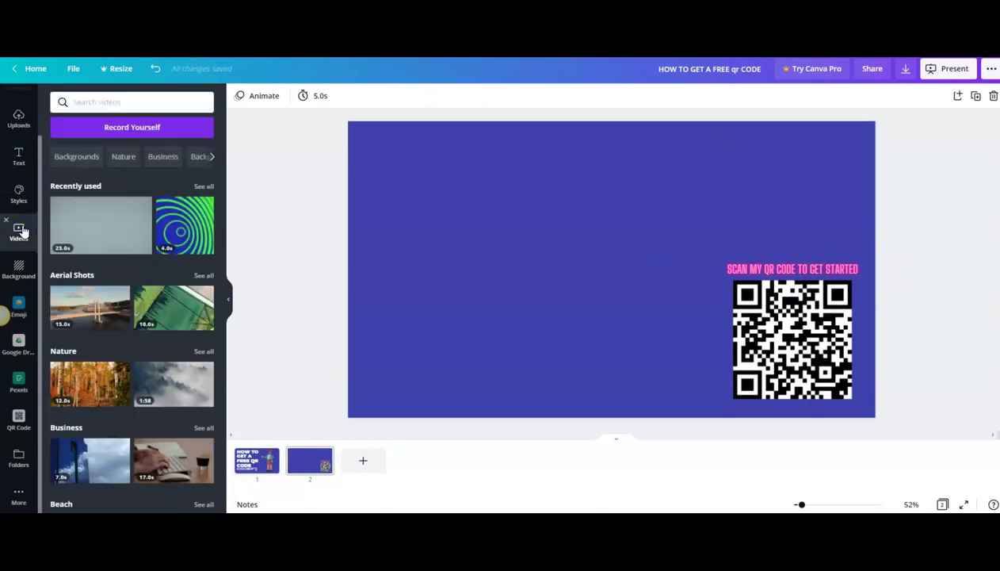
pyautogui.click(153, 222)
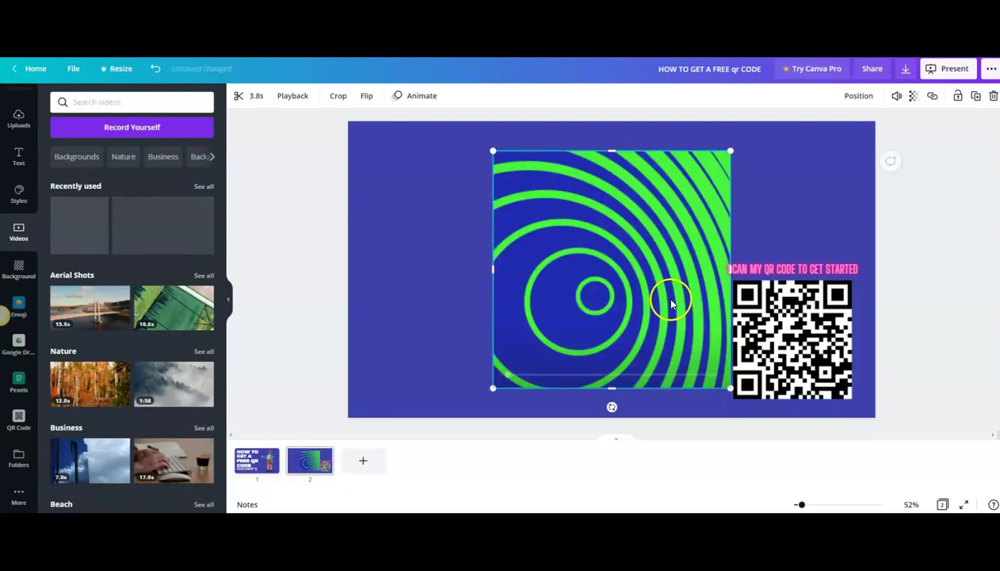
pyautogui.moveTo(611, 295); pyautogui.dragTo(777, 298)
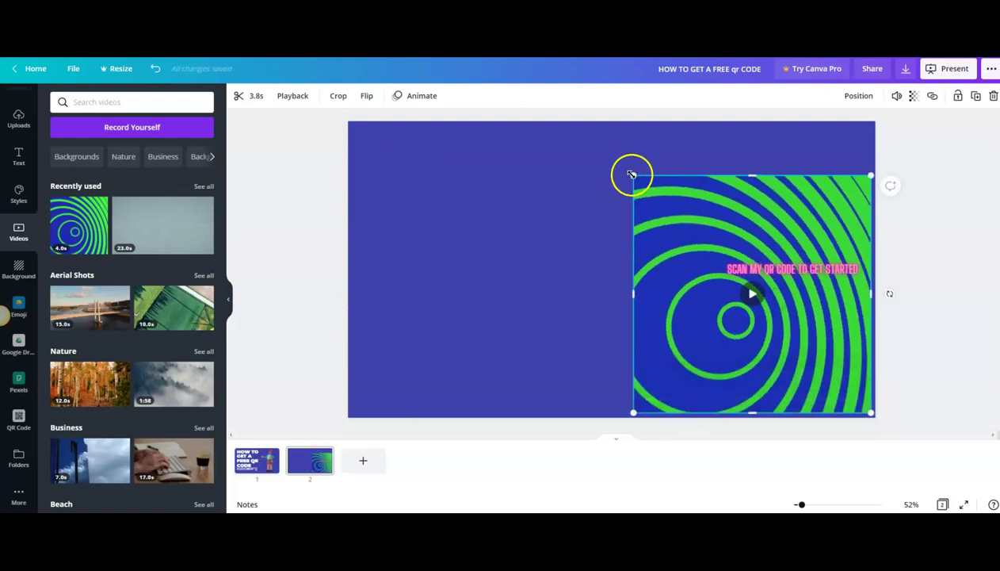
pyautogui.moveTo(633, 174); pyautogui.dragTo(737, 239)
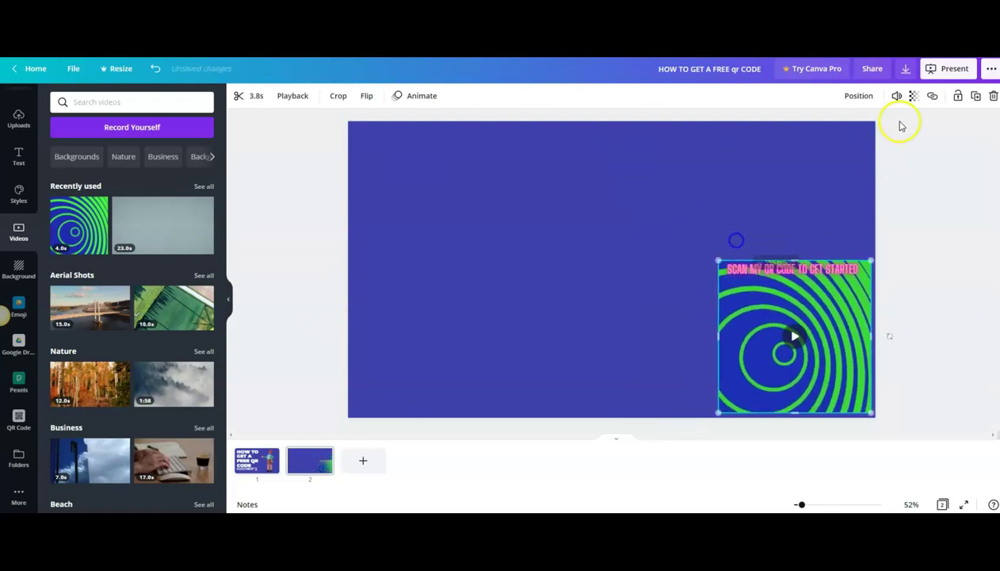
# Send the video backward behind the QR code, then pull it aside and delete it.
pyautogui.click(858, 96)
pyautogui.click(816, 130)
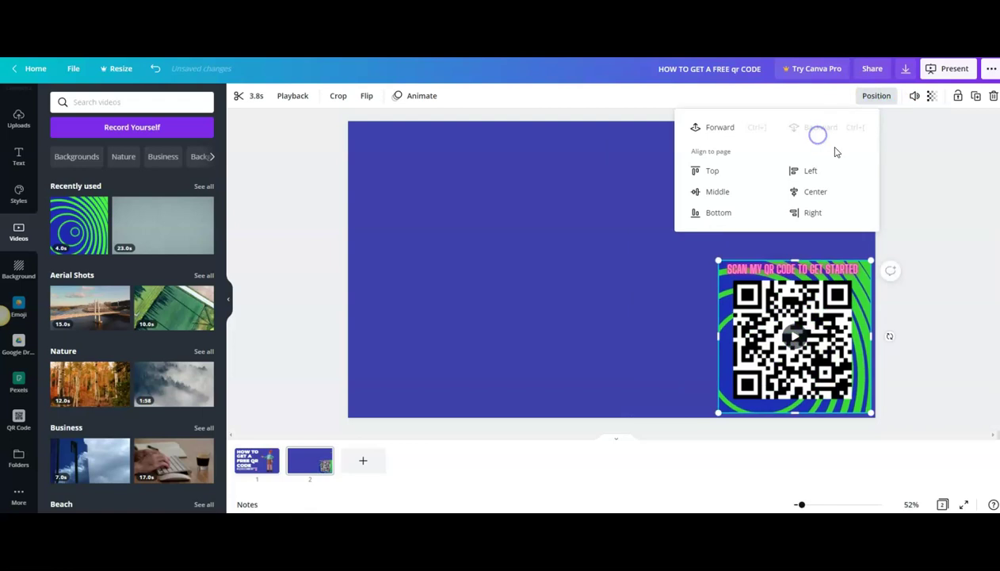
pyautogui.click(949, 173)
pyautogui.click(950, 173)
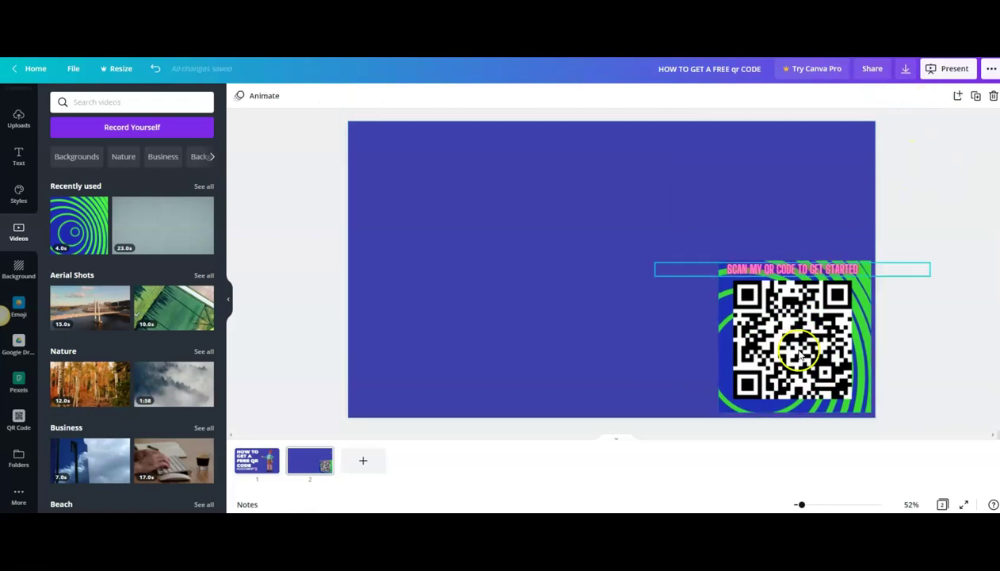
pyautogui.moveTo(721, 406); pyautogui.dragTo(406, 350)
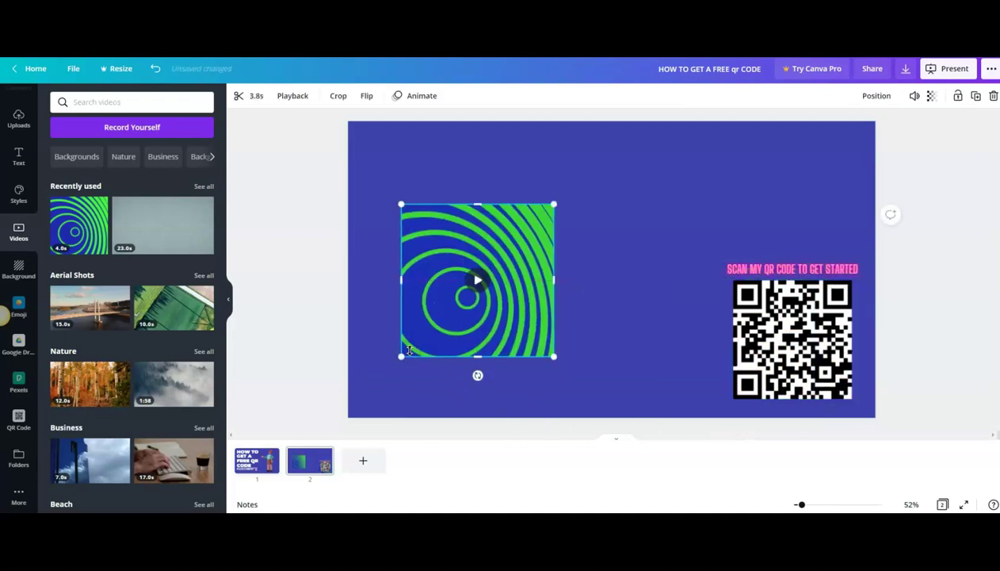
pyautogui.press('Delete')
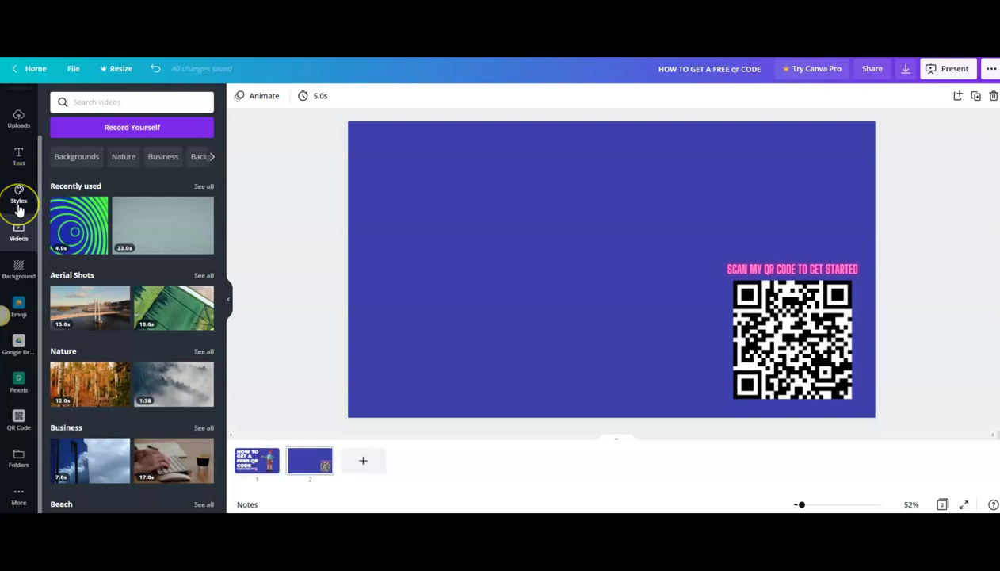
# Place the uploaded personalized-products image at the slide's lower left, then view title page 1.
pyautogui.click(19, 121)
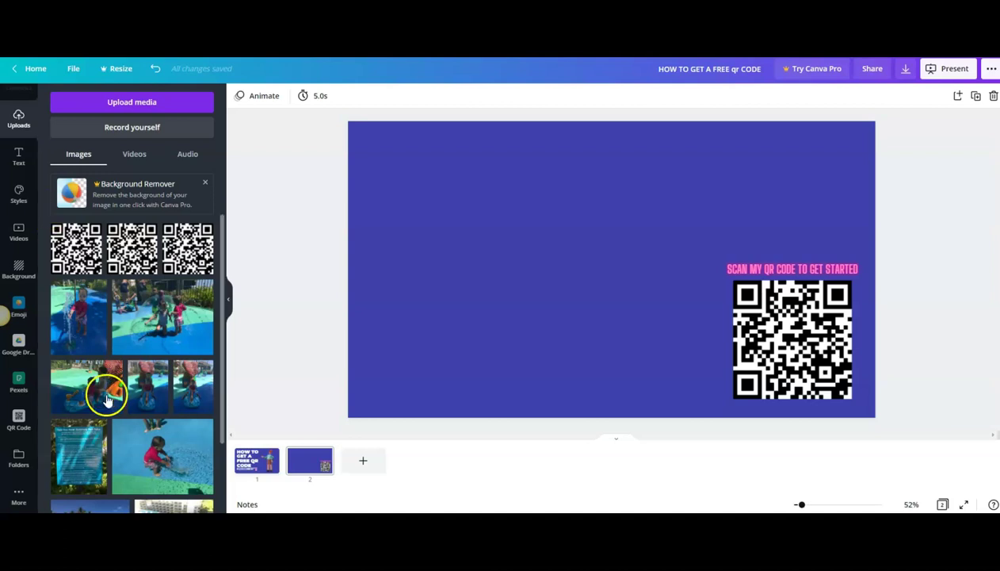
pyautogui.scroll(-10, 178, 297)
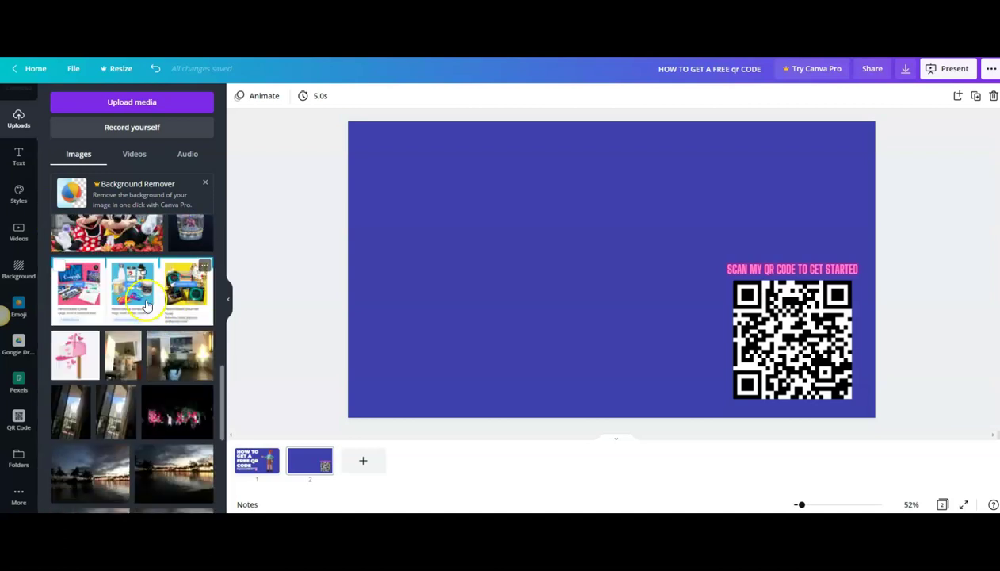
pyautogui.click(163, 309)
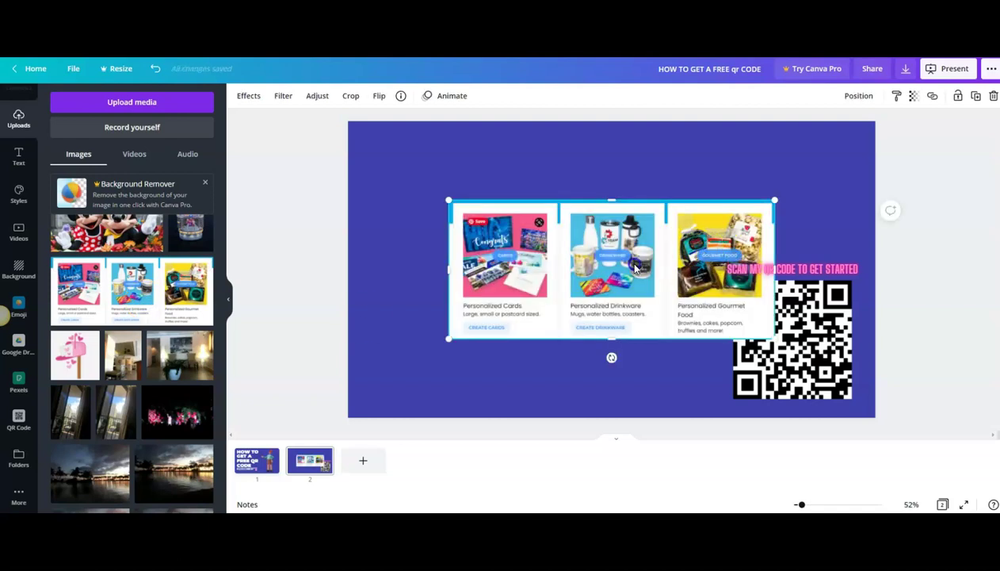
pyautogui.moveTo(636, 263); pyautogui.dragTo(590, 339)
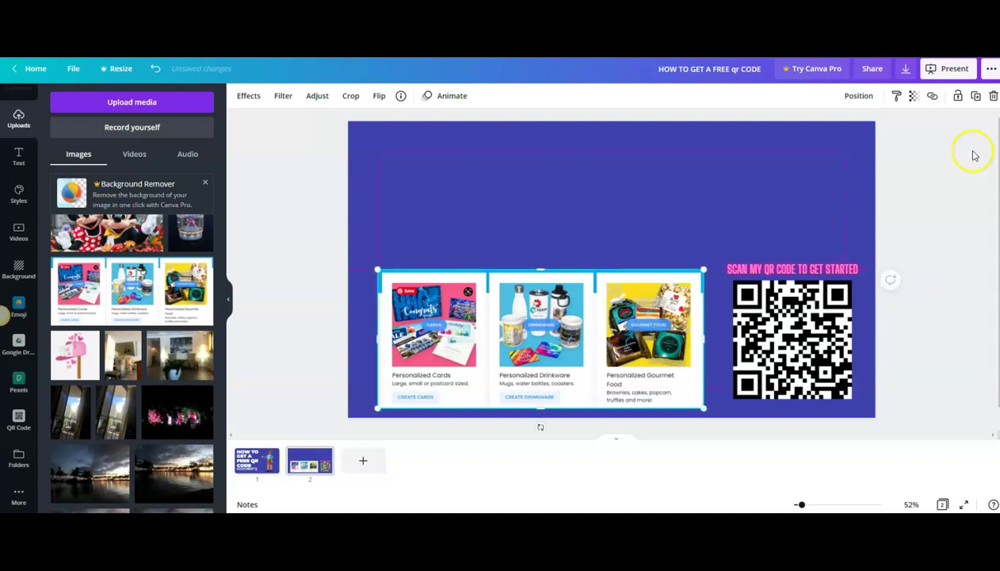
pyautogui.click(942, 164)
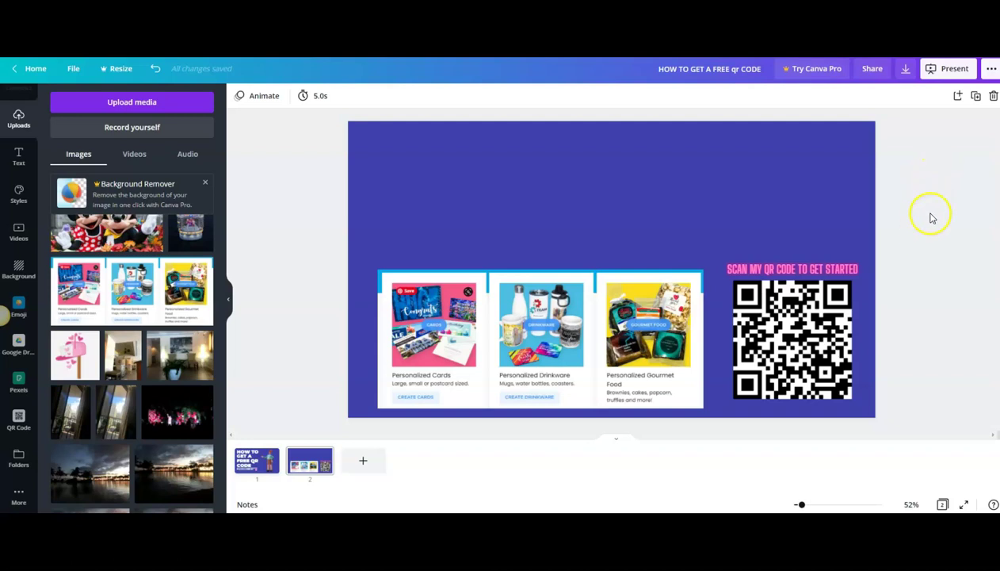
pyautogui.click(372, 413)
pyautogui.click(251, 464)
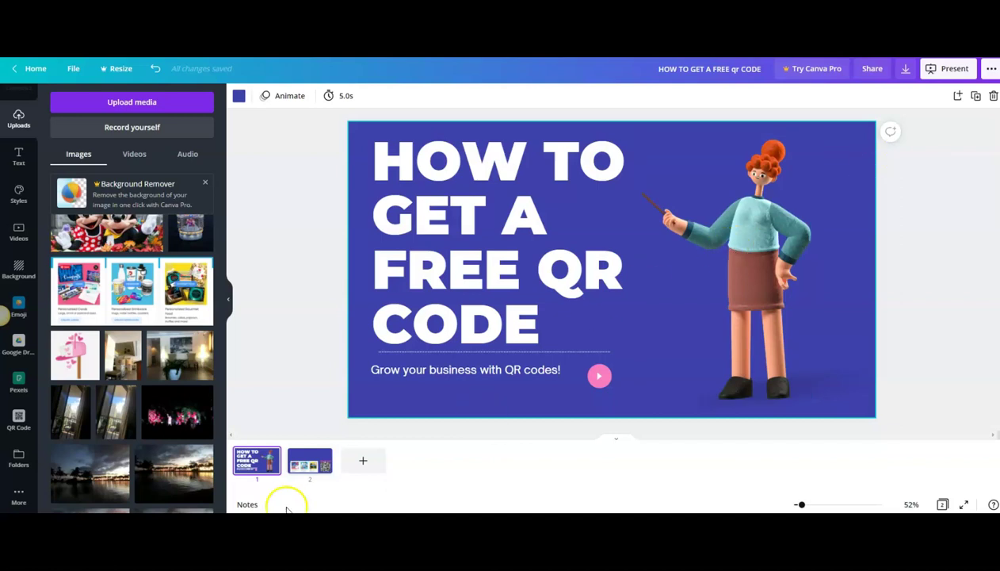
# Return to page 2 and reopen the QR Code app holding the postcardmoney.now.site link.
pyautogui.click(307, 466)
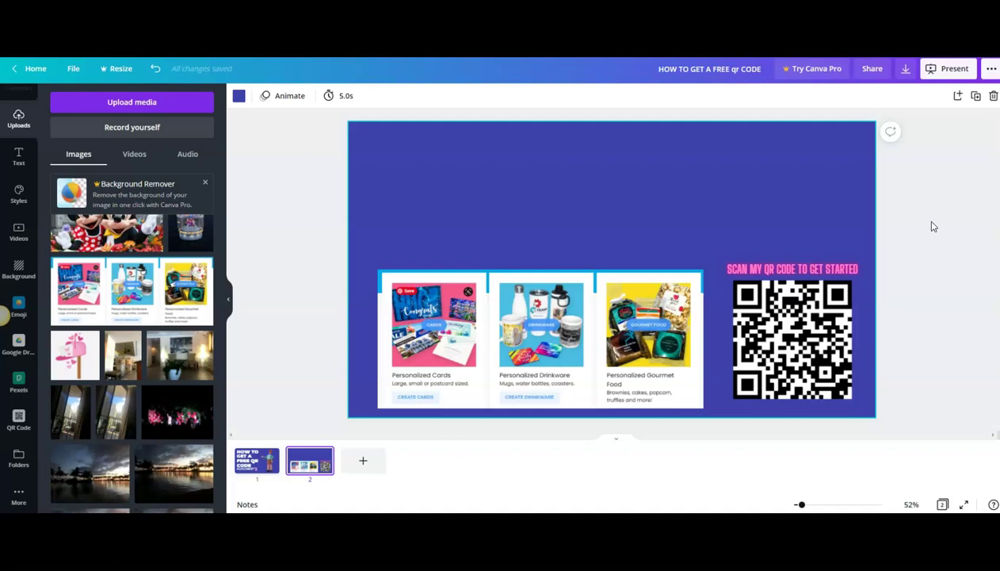
pyautogui.click(977, 201)
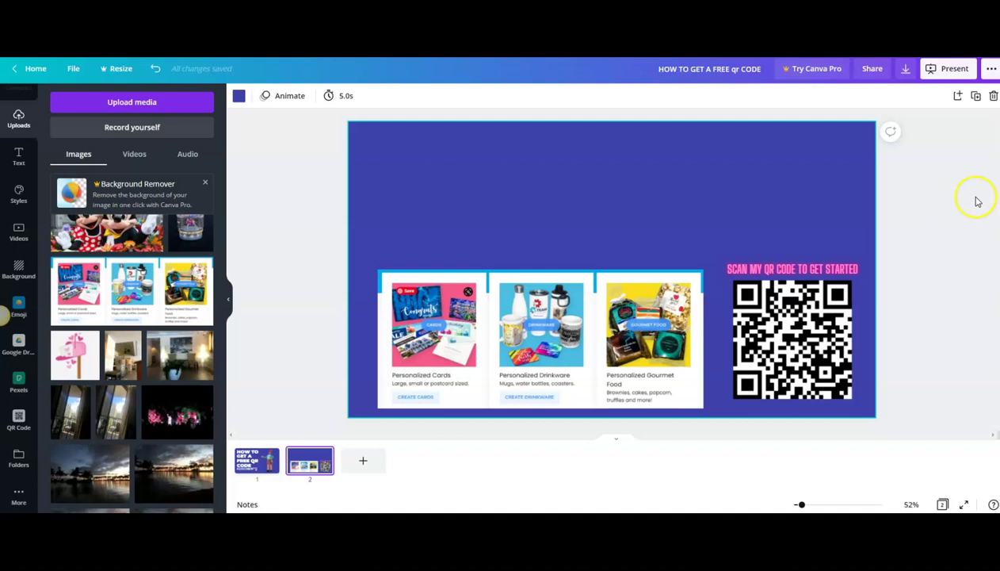
pyautogui.click(18, 417)
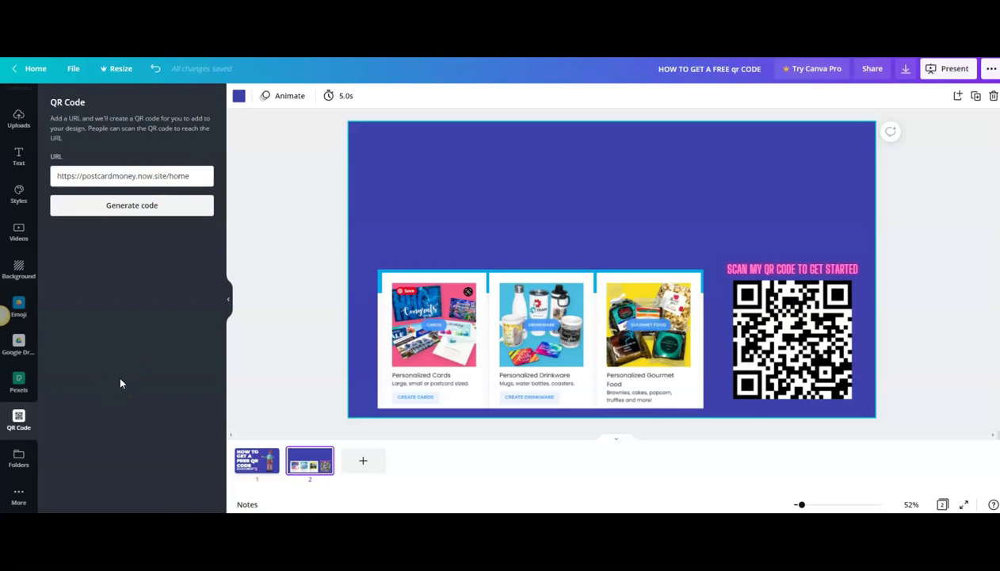
pyautogui.click(117, 413)
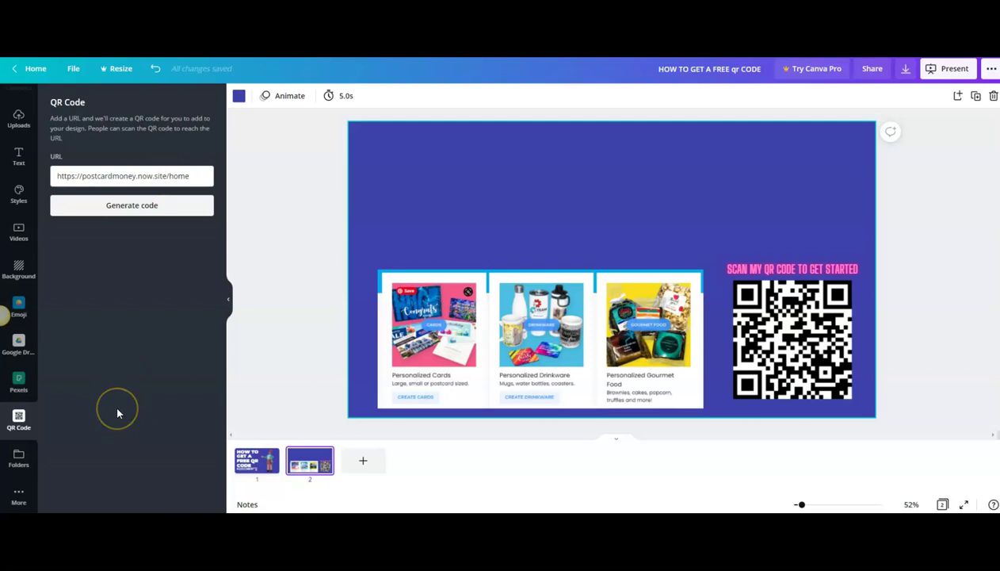